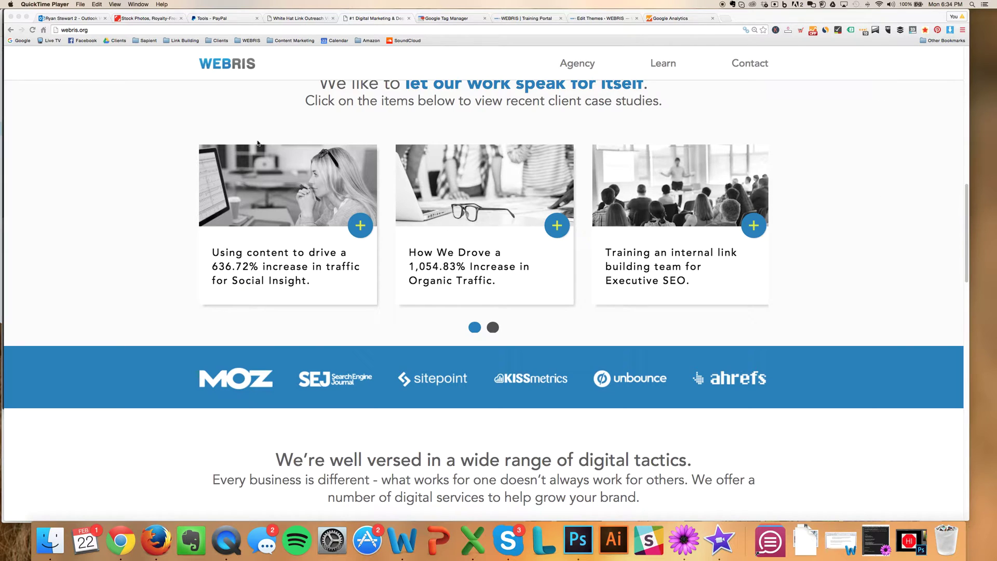
Step: Check with Tag Assistant that webris.org fires Google Analytics and Tag Manager tags, then view the Training Portal
{"action": "left_click", "coordinate": [851, 31]}
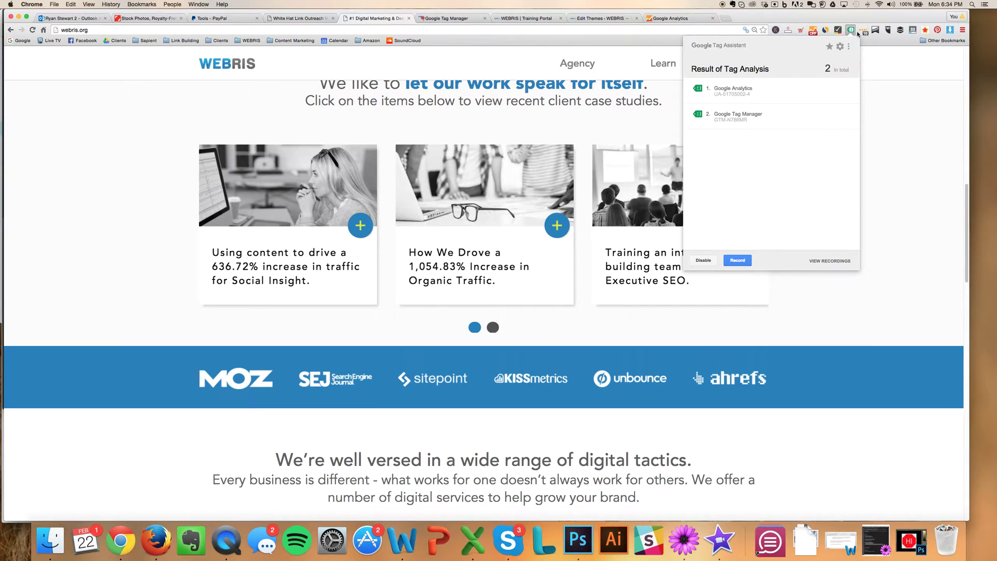
{"action": "left_click", "coordinate": [894, 186]}
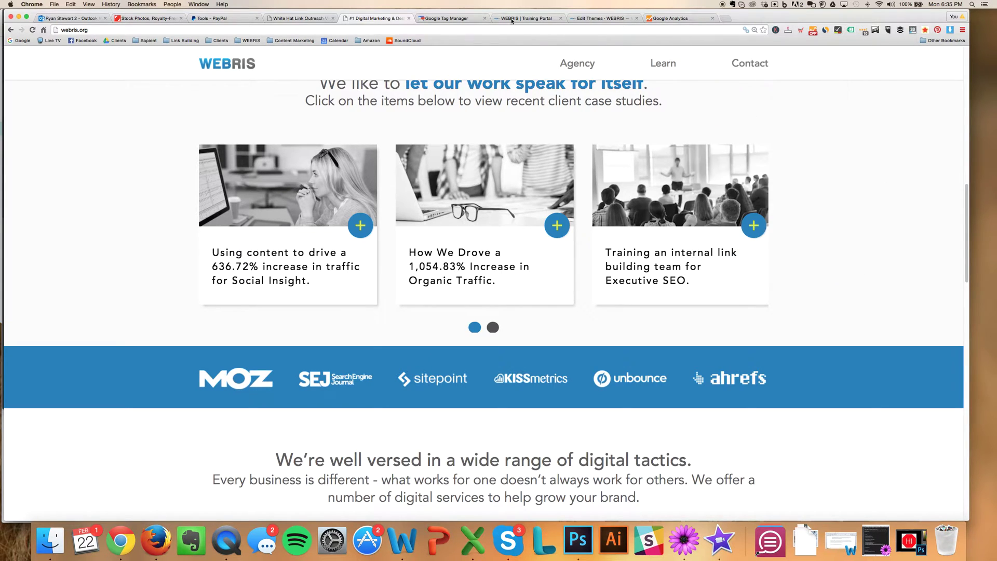
{"action": "left_click", "coordinate": [535, 18]}
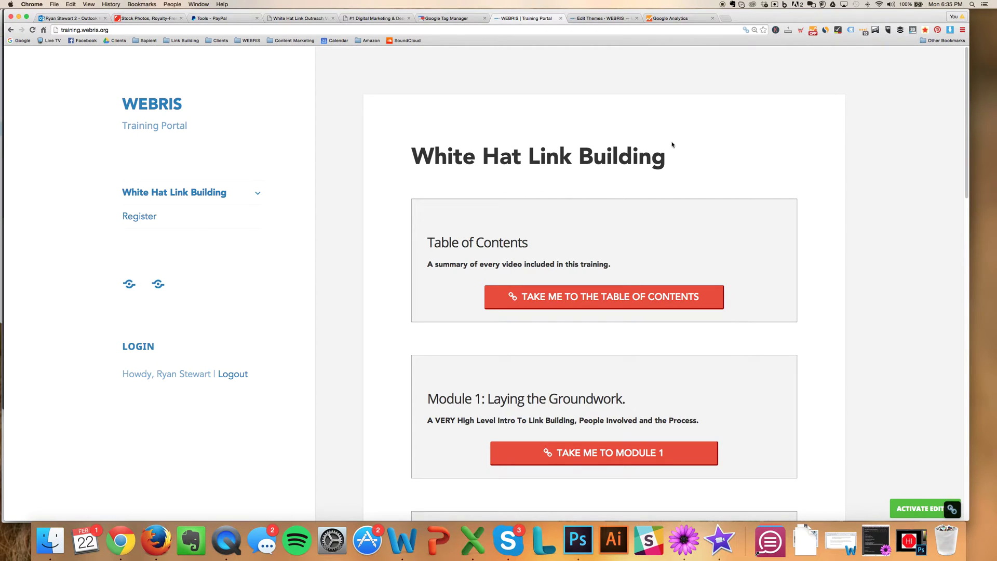
Step: Return to the webris.org homepage, move its tab after Tag Manager, and bring up the page context menu
{"action": "left_click", "coordinate": [374, 18]}
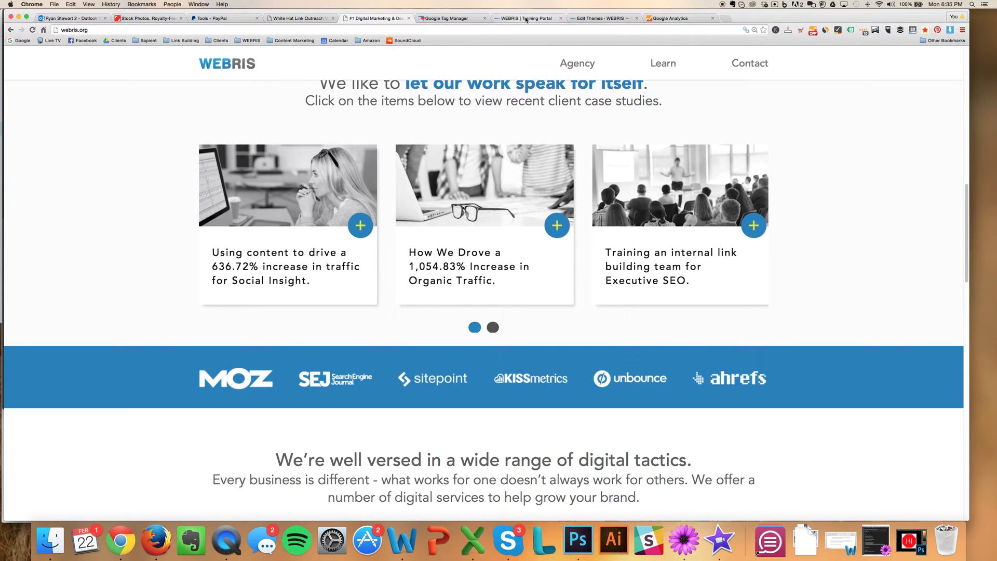
{"action": "left_click_drag", "start_coordinate": [371, 18], "coordinate": [436, 18]}
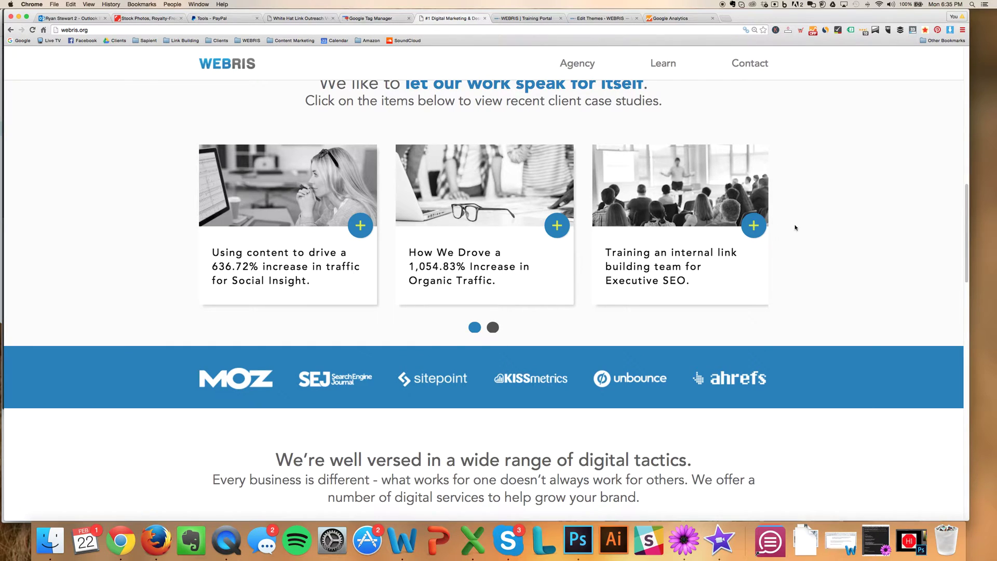
{"action": "right_click", "coordinate": [857, 169]}
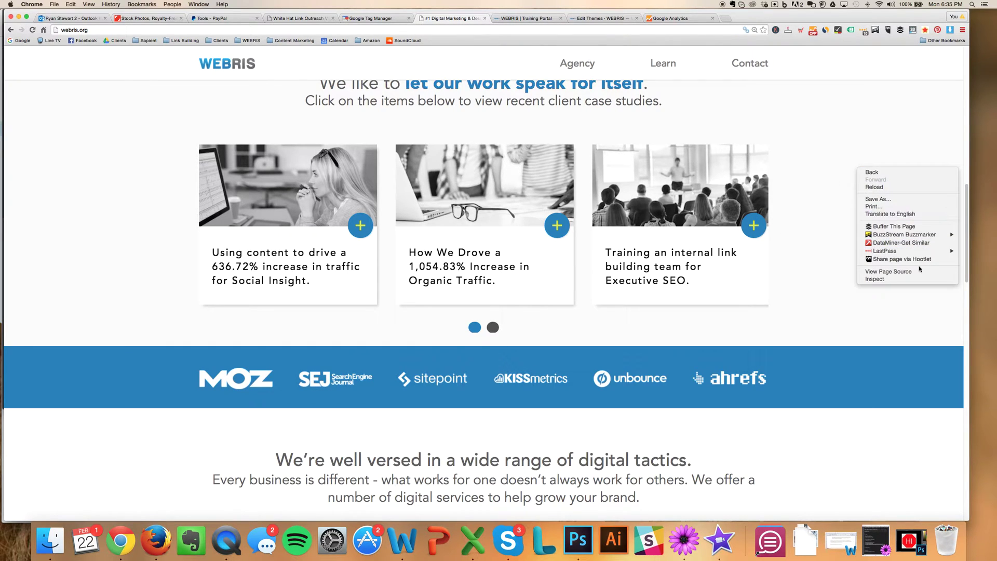
Step: Open webris.org's page source and search it for the body tag
{"action": "left_click", "coordinate": [889, 272]}
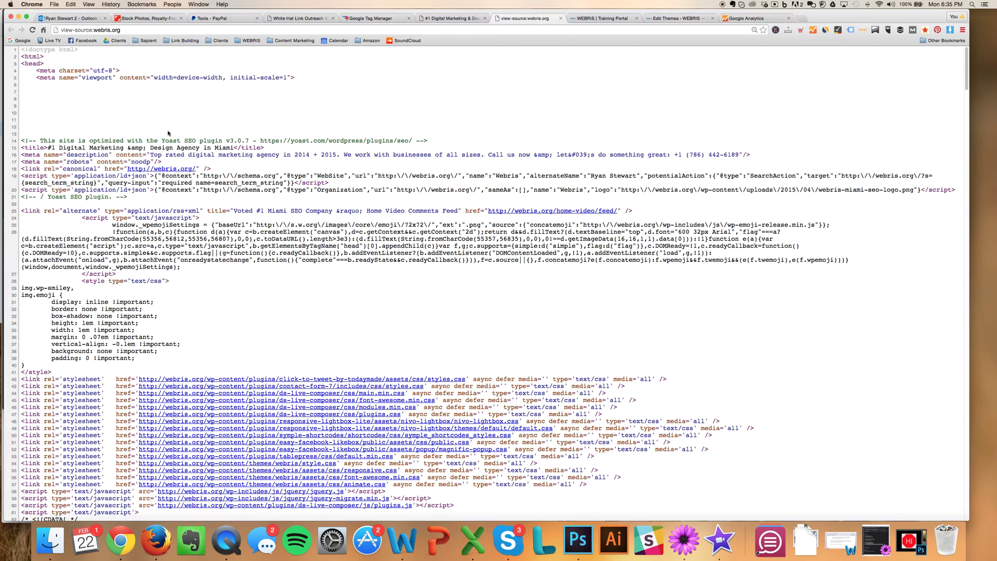
{"action": "key", "text": "super+f"}
{"action": "type", "text": "be"}
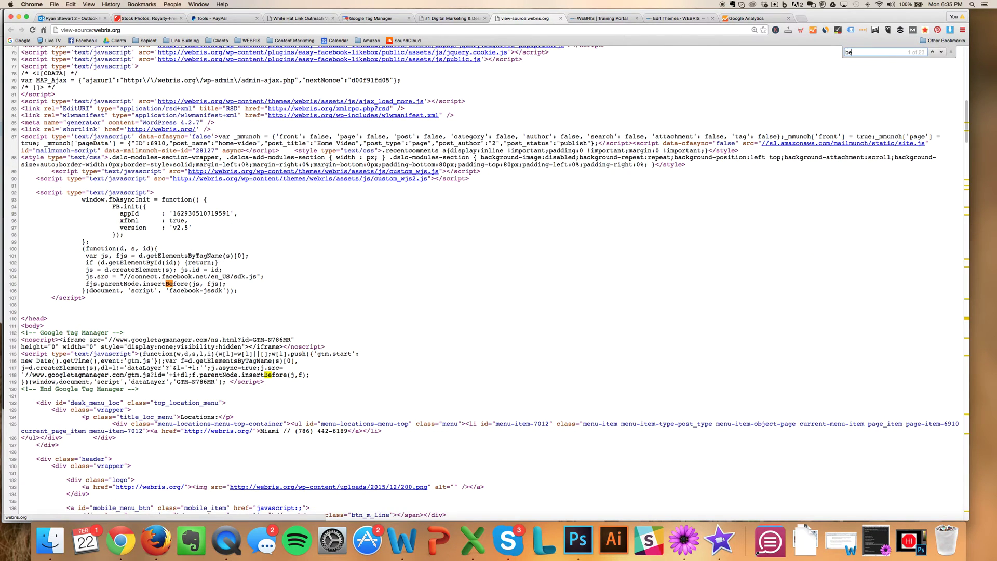
{"action": "type", "text": "dy"}
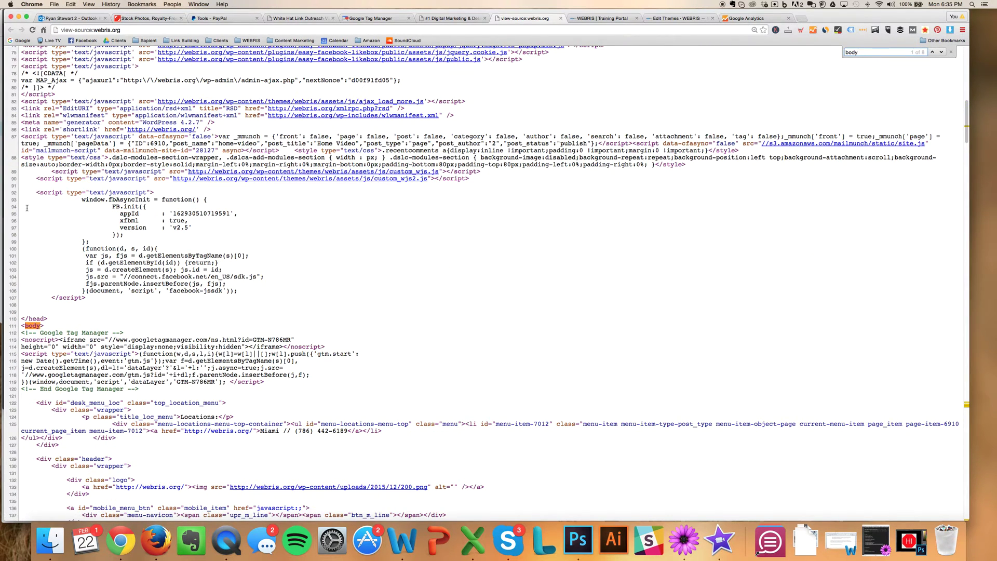
{"action": "left_click_drag", "start_coordinate": [61, 318], "coordinate": [20, 172]}
{"action": "left_click", "coordinate": [78, 250]}
Step: Highlight the Google Tag Manager snippet after <body>, then go to the Tag Manager accounts page
{"action": "mouse_move", "coordinate": [118, 324]}
{"action": "left_mouse_down"}
{"action": "mouse_move", "coordinate": [139, 389]}
{"action": "mouse_move", "coordinate": [31, 337]}
{"action": "mouse_move", "coordinate": [38, 328]}
{"action": "mouse_move", "coordinate": [167, 403]}
{"action": "mouse_move", "coordinate": [26, 335]}
{"action": "mouse_move", "coordinate": [128, 333]}
{"action": "left_mouse_up"}
{"action": "left_click", "coordinate": [52, 327]}
{"action": "left_click", "coordinate": [163, 390]}
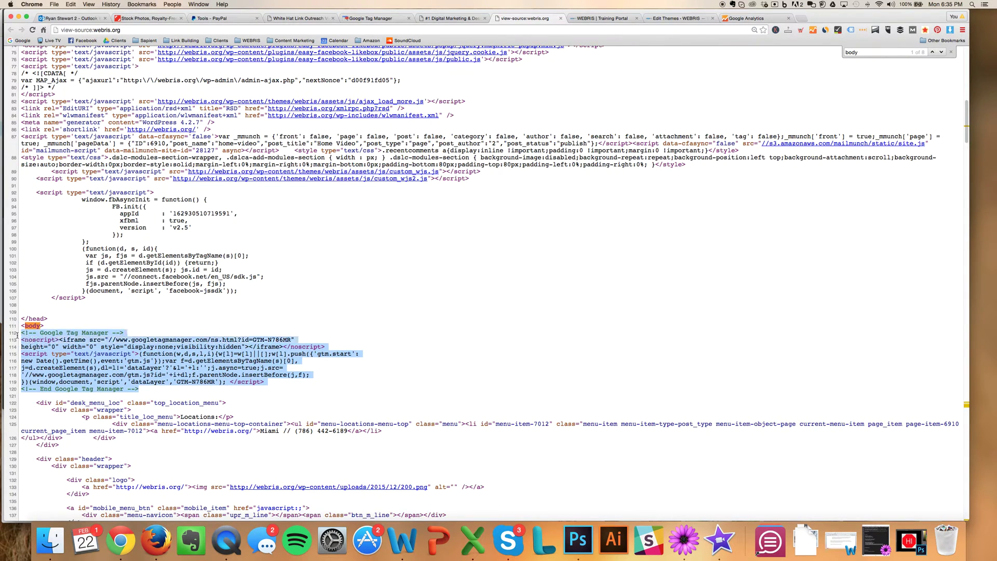
{"action": "left_click", "coordinate": [127, 333]}
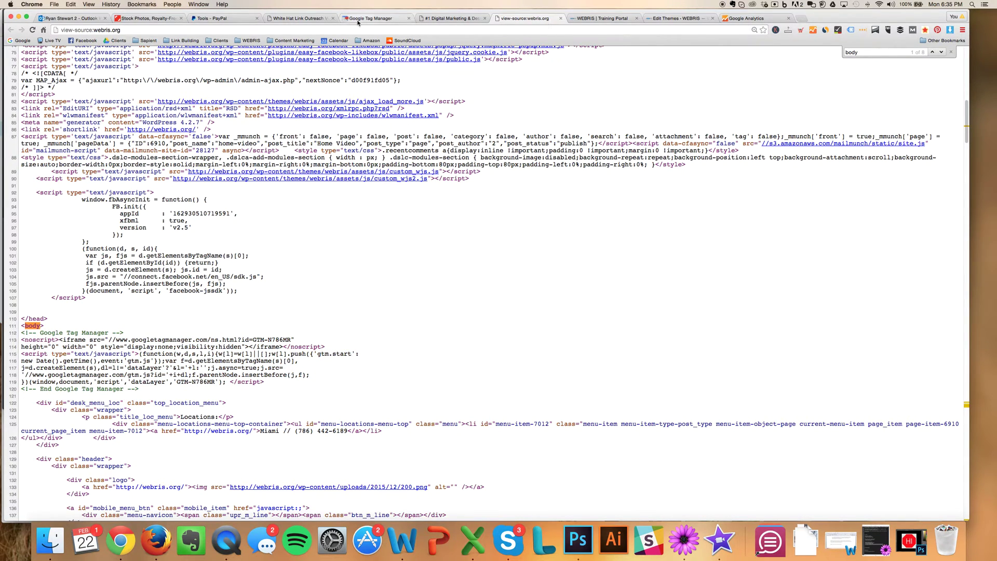
{"action": "left_click_drag", "start_coordinate": [371, 18], "coordinate": [522, 19]}
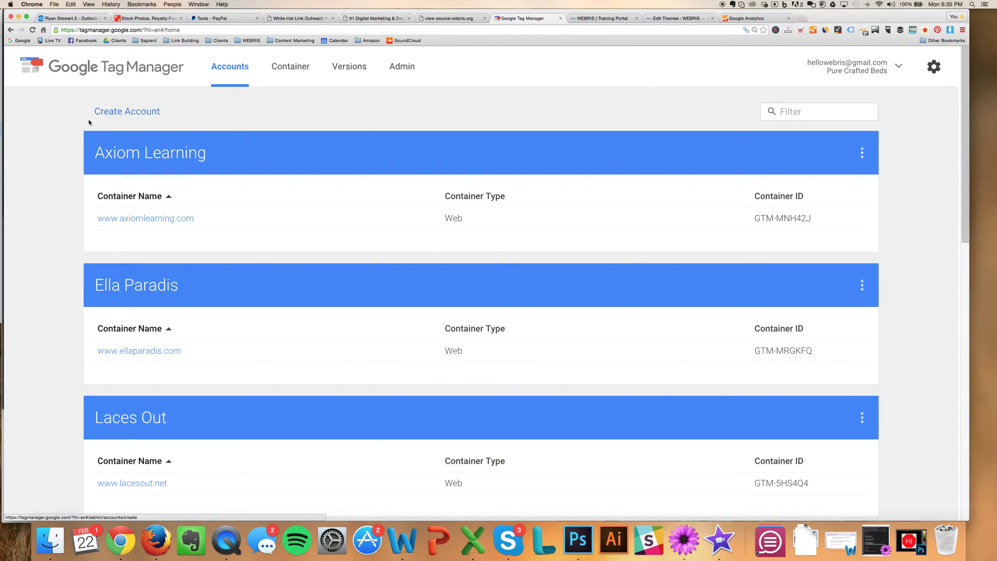
Step: Create account Training.WEBRIS with data sharing on and a Web container named training.webris.org
{"action": "left_click", "coordinate": [144, 114]}
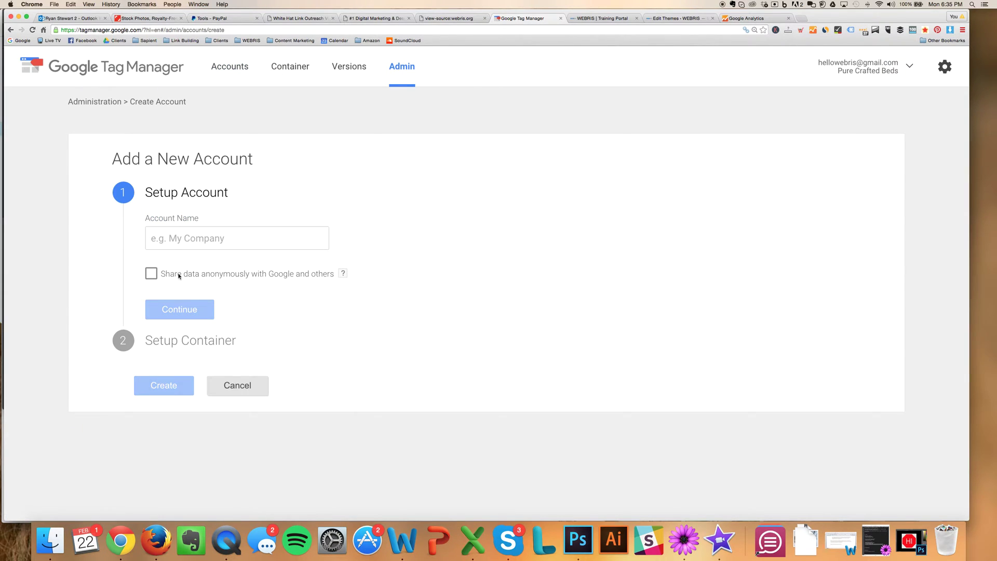
{"action": "left_click", "coordinate": [179, 240]}
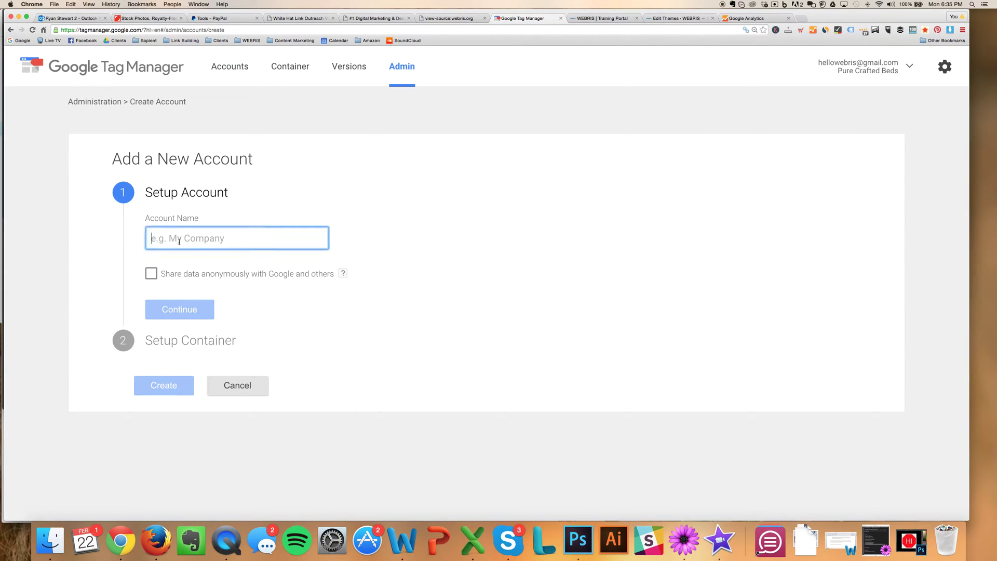
{"action": "left_click", "coordinate": [180, 241]}
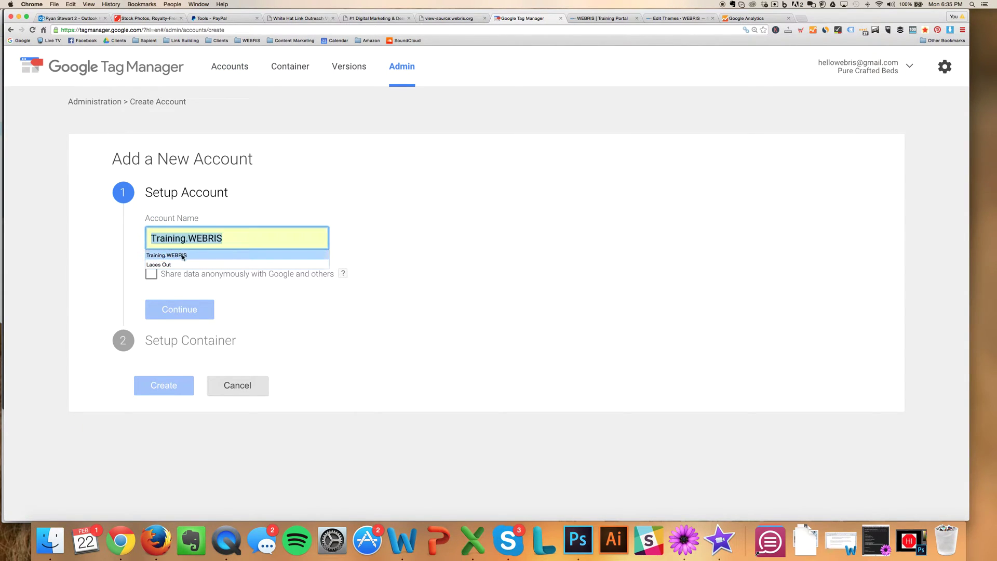
{"action": "left_click", "coordinate": [166, 253]}
{"action": "left_click", "coordinate": [151, 274]}
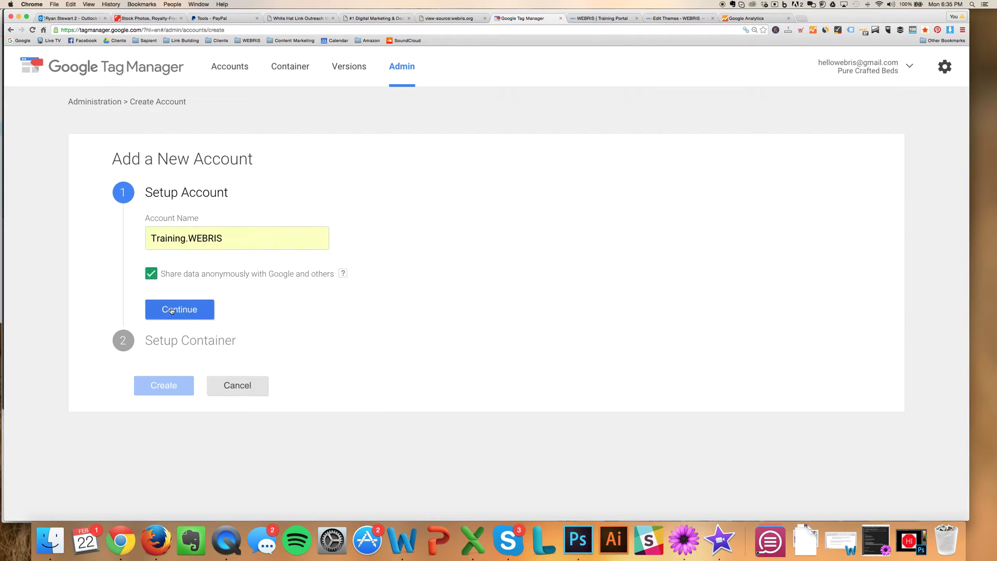
{"action": "left_click", "coordinate": [196, 311]}
{"action": "left_click", "coordinate": [190, 331]}
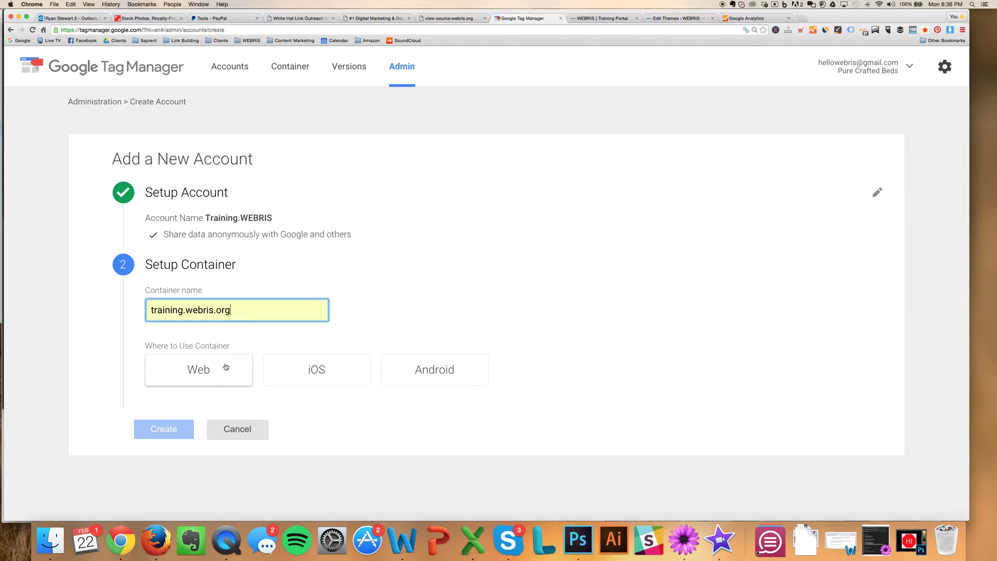
{"action": "left_click", "coordinate": [210, 380]}
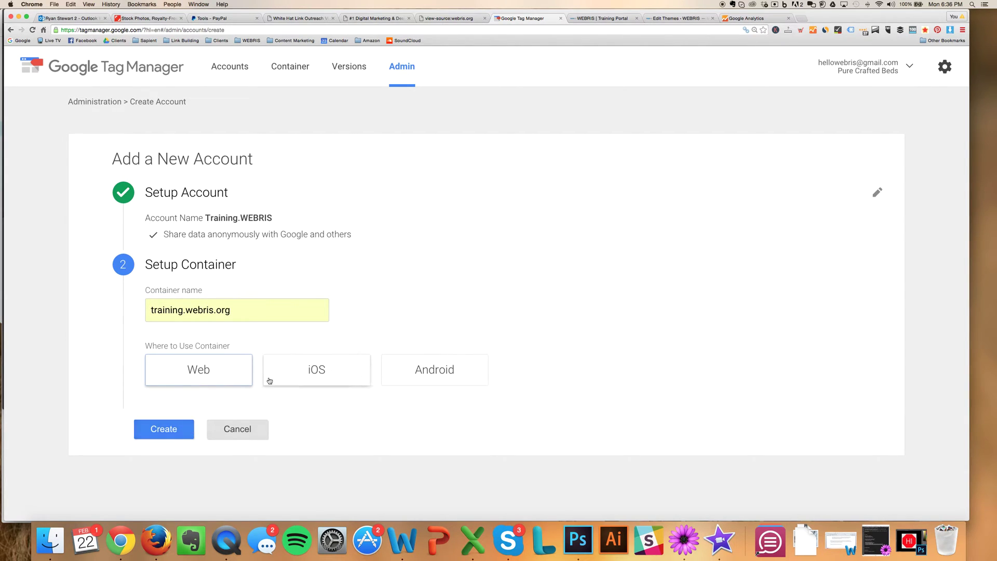
{"action": "left_click", "coordinate": [164, 430]}
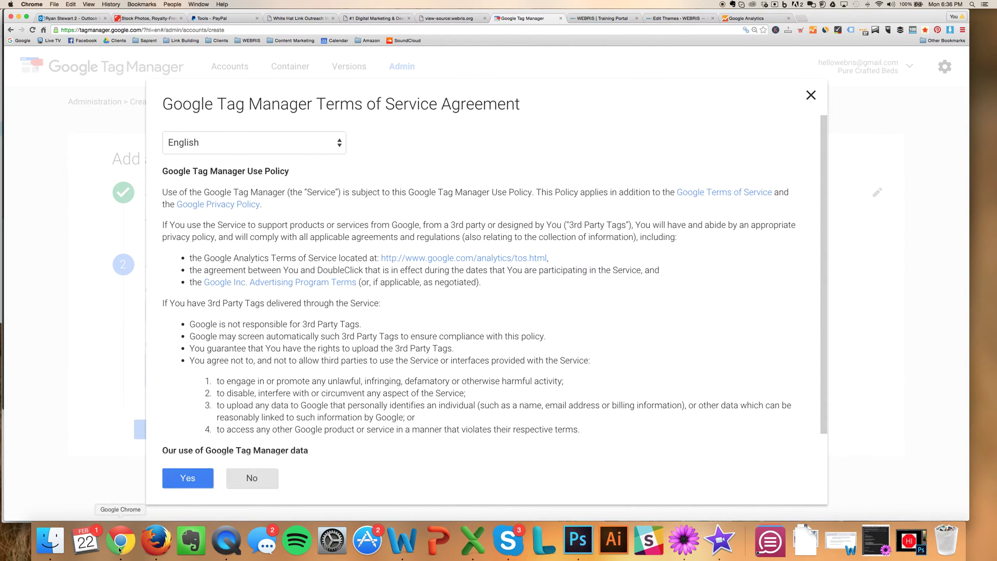
Step: Accept the terms, review the GTM-WHB2HV install snippet, and compare webris.org's snippet placed after <body>
{"action": "left_click", "coordinate": [188, 478]}
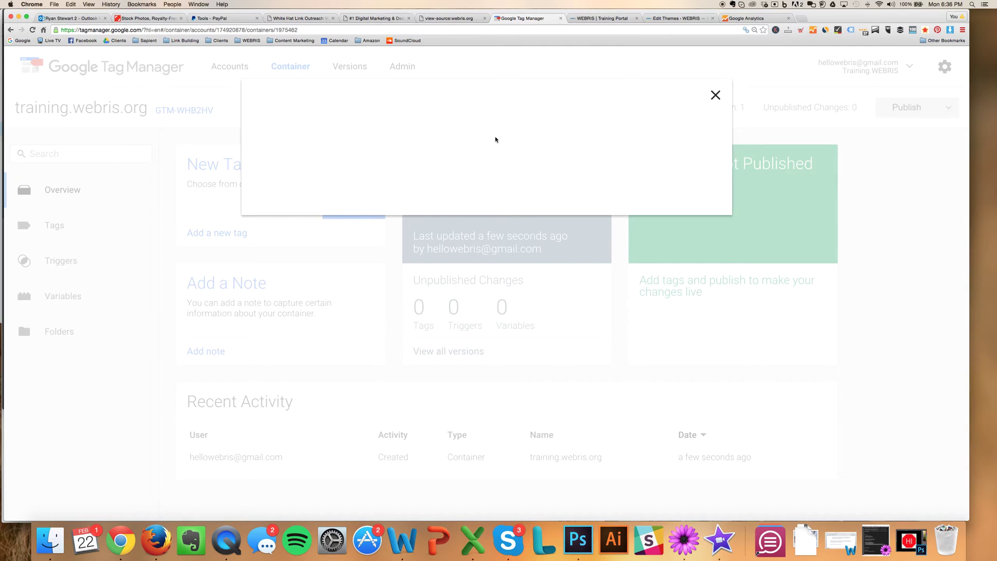
{"action": "left_click_drag", "start_coordinate": [424, 236], "coordinate": [260, 157]}
{"action": "key", "text": "super+c"}
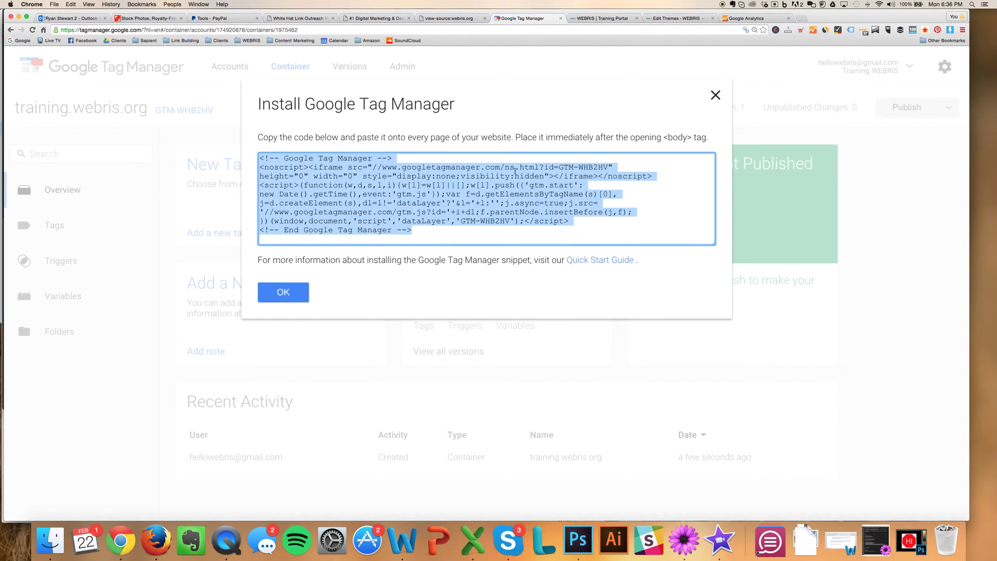
{"action": "left_click", "coordinate": [482, 184]}
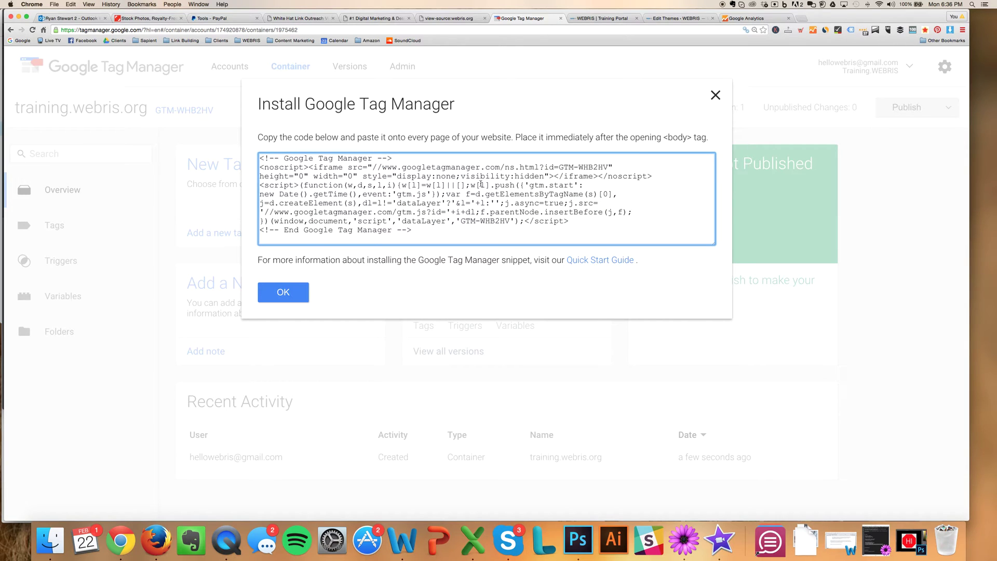
{"action": "left_click", "coordinate": [463, 21]}
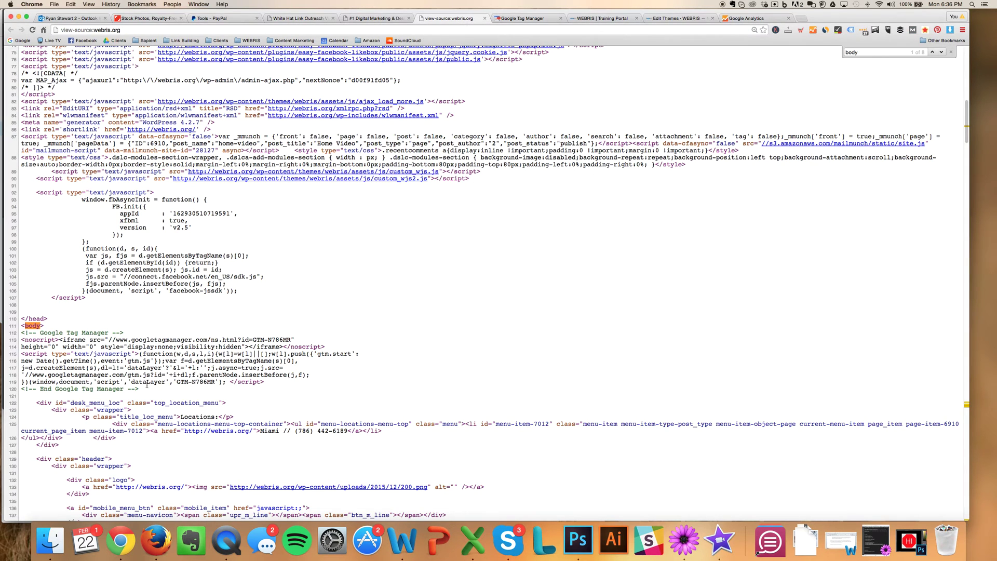
{"action": "left_click_drag", "start_coordinate": [138, 387], "coordinate": [21, 333]}
Step: Open the Twenty Fifteen header.php template in the WordPress theme editor
{"action": "left_click", "coordinate": [638, 21]}
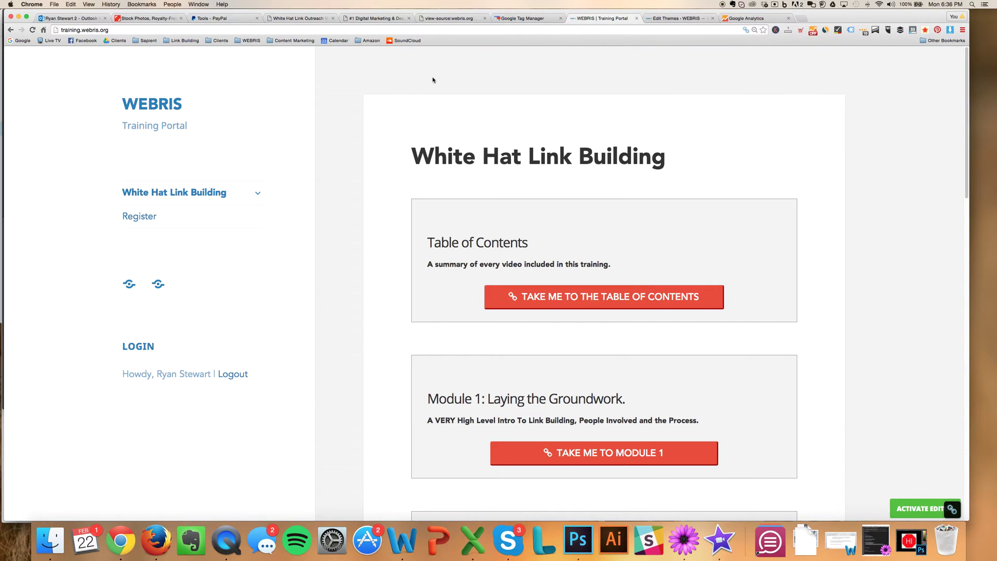
{"action": "left_click", "coordinate": [675, 18]}
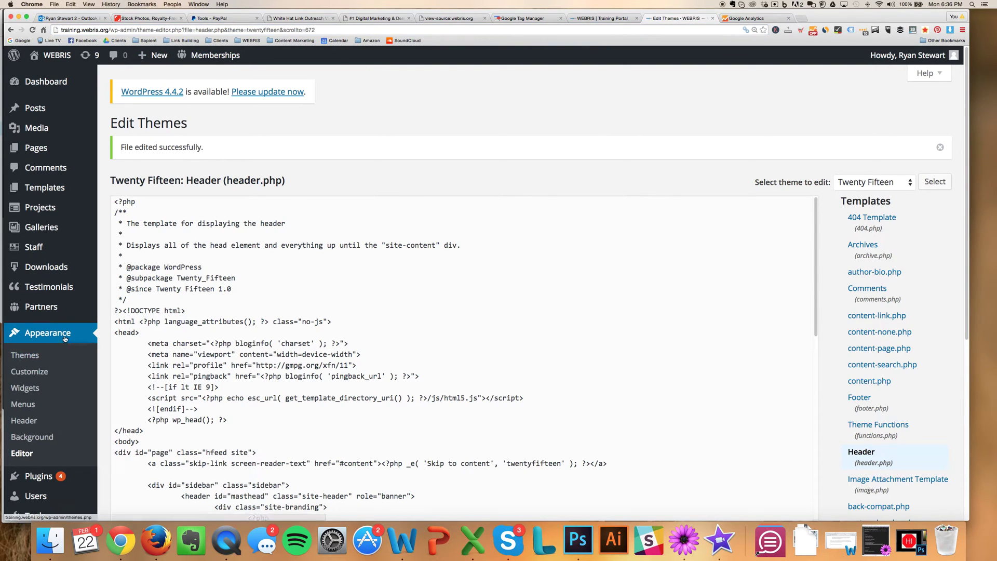
{"action": "left_click", "coordinate": [31, 456]}
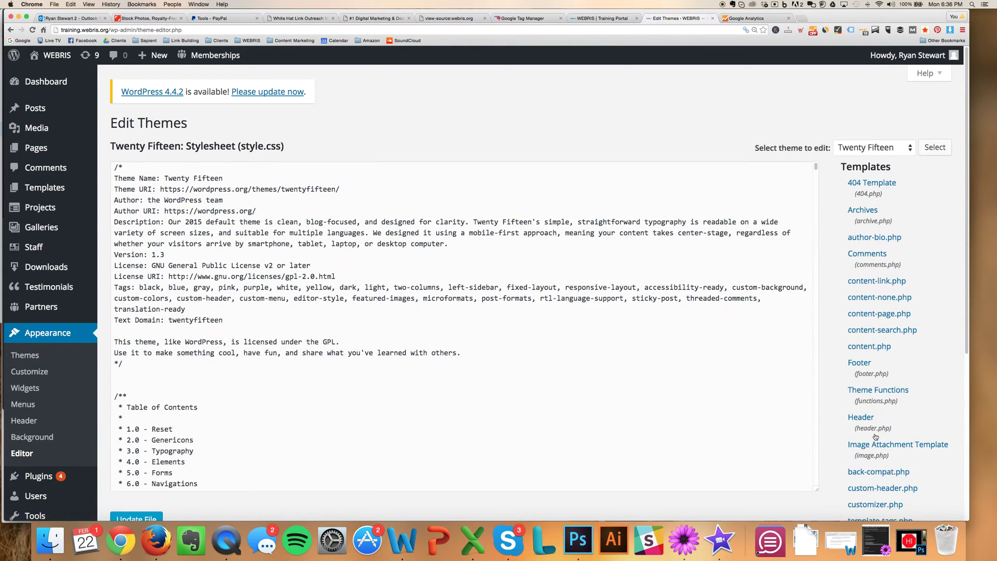
{"action": "left_click", "coordinate": [893, 424]}
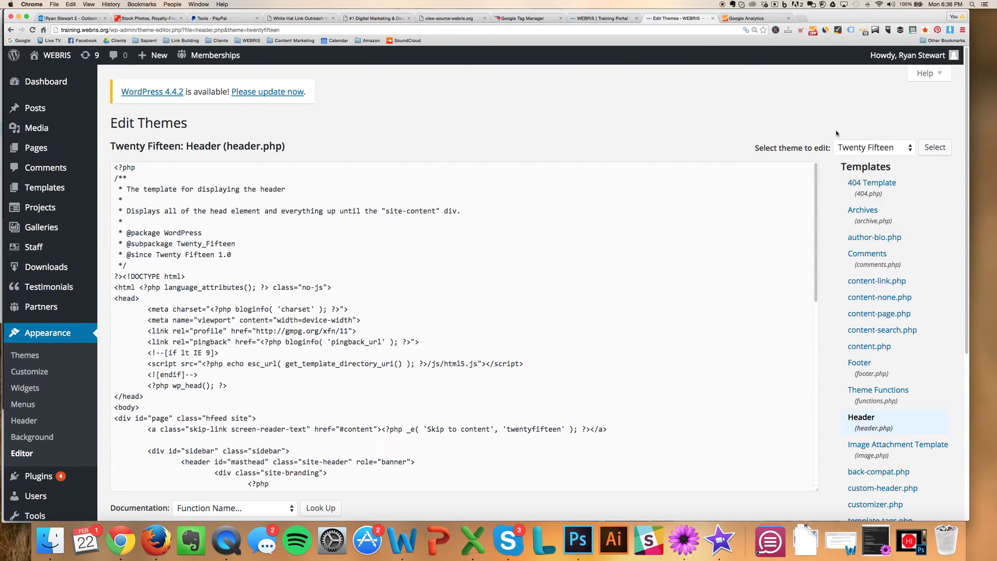
Step: Insert an empty line directly after the opening <body> tag in header.php
{"action": "scroll", "coordinate": [837, 133], "scroll_direction": "down", "scroll_amount": 1}
{"action": "scroll", "coordinate": [786, 230], "scroll_direction": "down", "scroll_amount": 2}
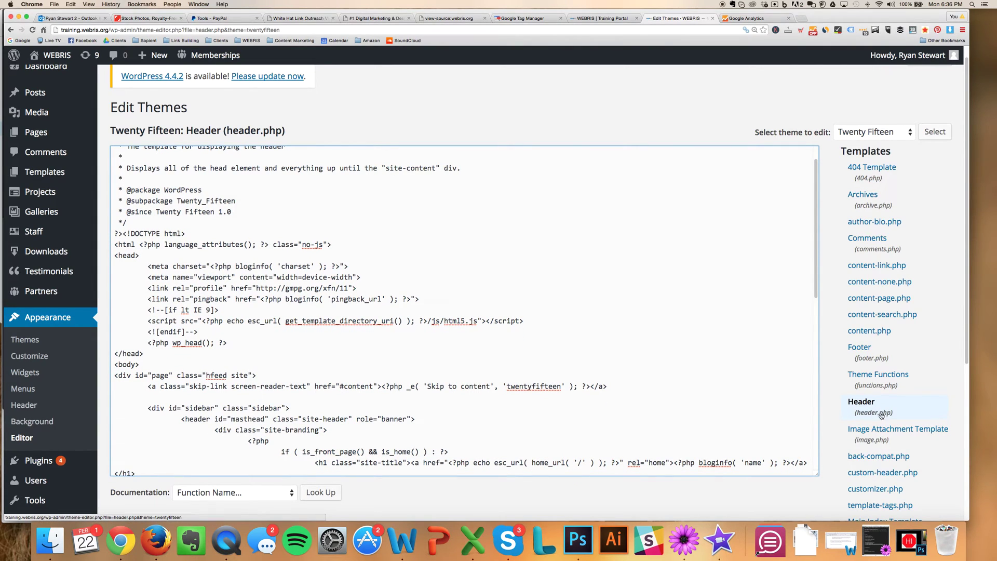
{"action": "scroll", "coordinate": [152, 334], "scroll_direction": "down", "scroll_amount": 2}
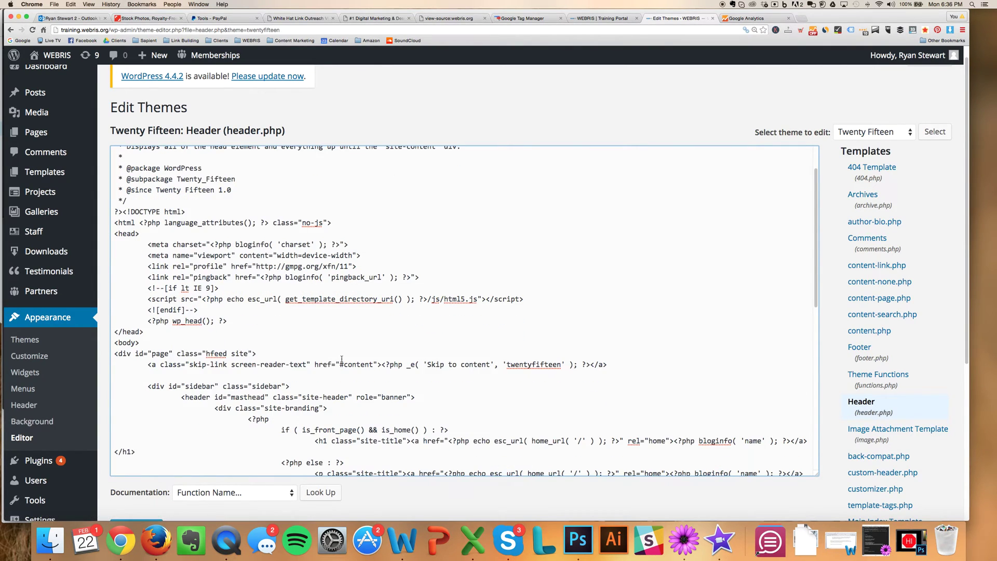
{"action": "mouse_move", "coordinate": [145, 332]}
{"action": "left_mouse_down"}
{"action": "mouse_move", "coordinate": [102, 333]}
{"action": "mouse_move", "coordinate": [147, 344]}
{"action": "left_mouse_up"}
{"action": "left_click", "coordinate": [147, 344]}
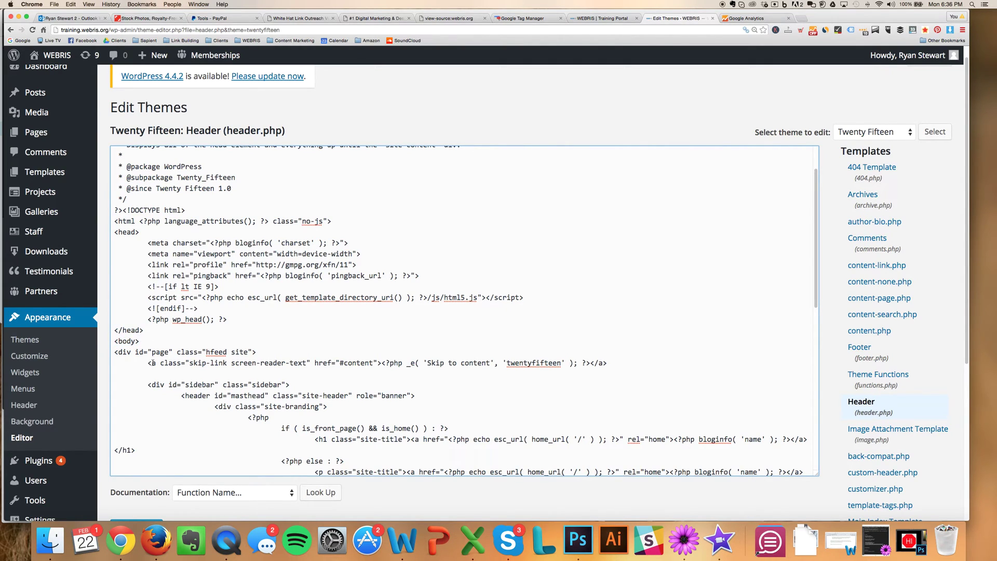
{"action": "key", "text": "Return"}
Step: Paste the GTM-WHB2HV install code after <body> in header.php and save the file
{"action": "left_click", "coordinate": [592, 18]}
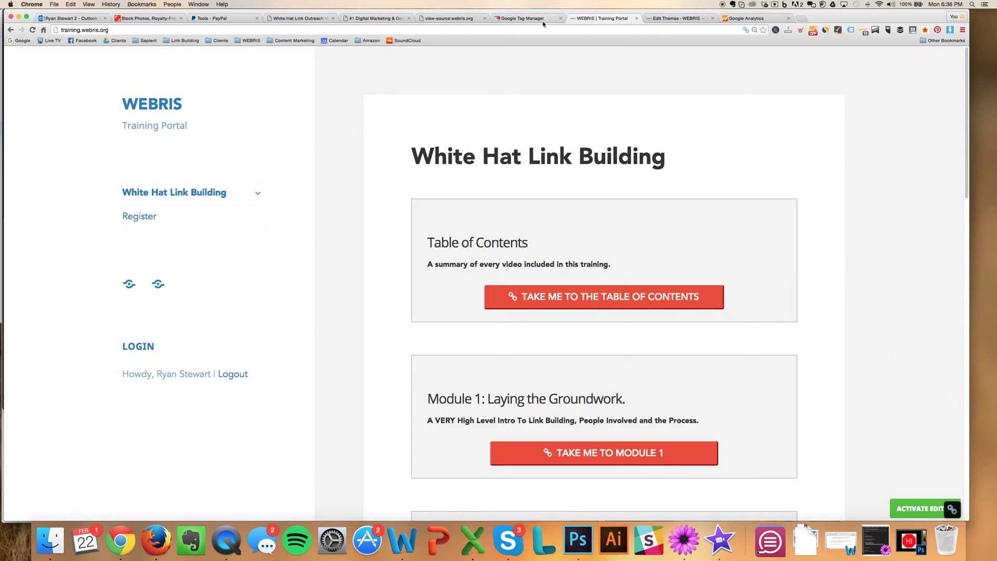
{"action": "left_click", "coordinate": [523, 21]}
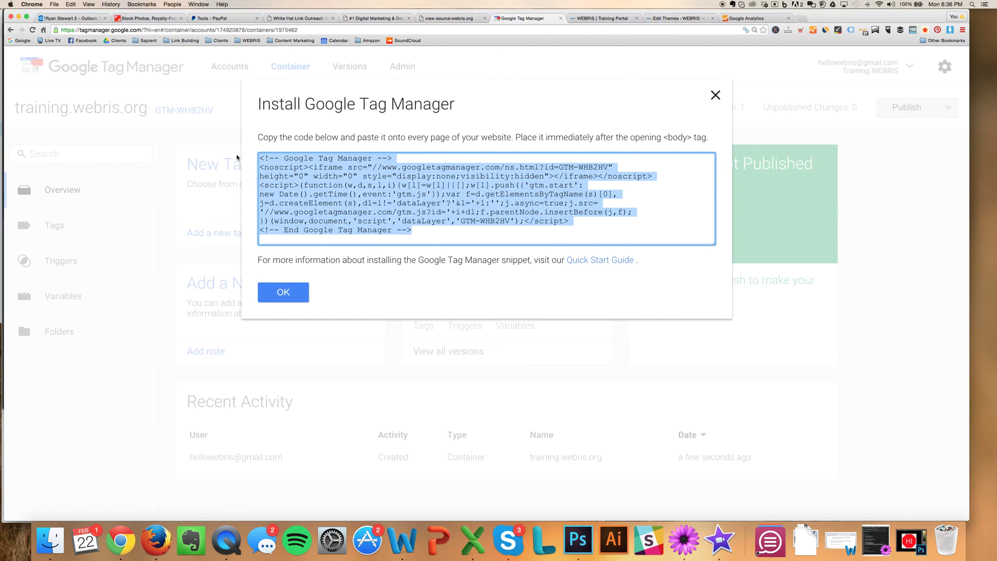
{"action": "left_click", "coordinate": [676, 18]}
{"action": "key", "text": "super+v"}
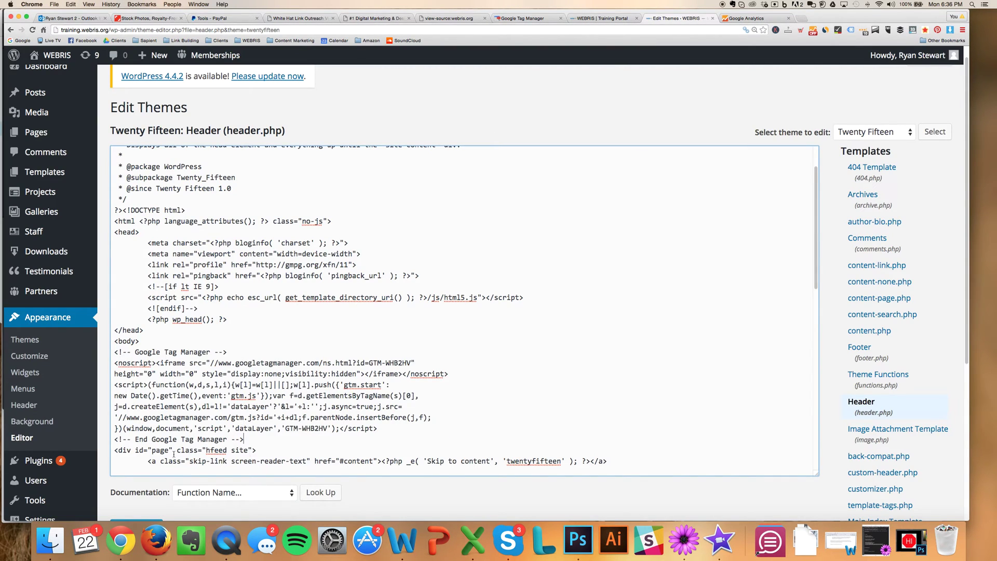
{"action": "scroll", "coordinate": [136, 489], "scroll_direction": "down", "scroll_amount": 1}
{"action": "left_click", "coordinate": [141, 501]}
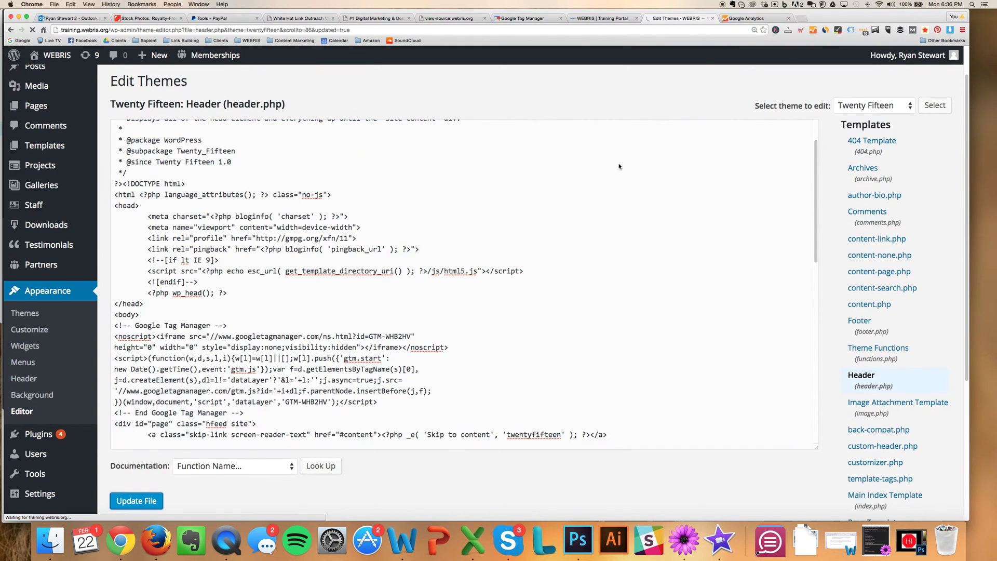
Step: Publish Version 1 of the training.webris.org container live
{"action": "left_click", "coordinate": [521, 19]}
{"action": "left_click", "coordinate": [283, 291]}
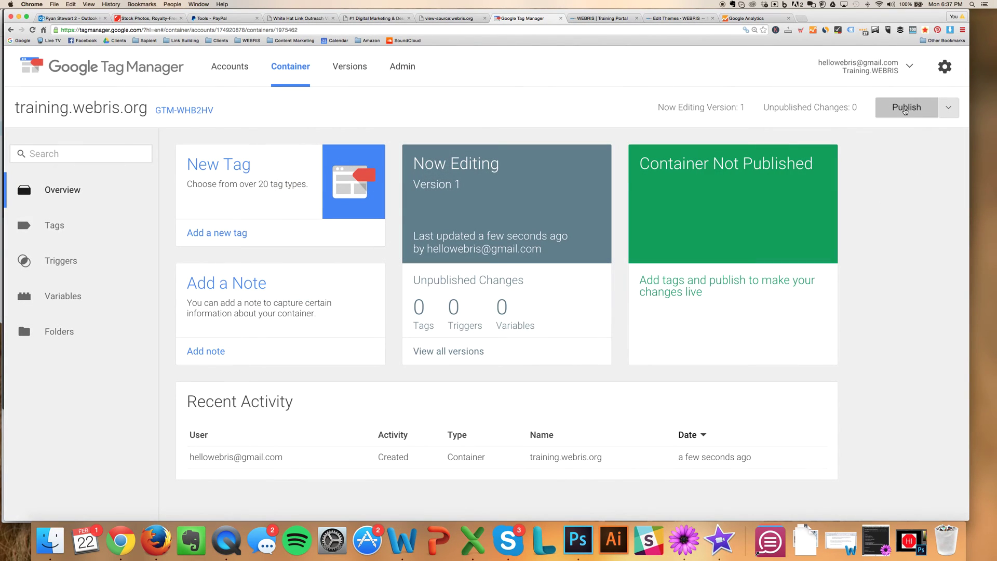
{"action": "left_click", "coordinate": [904, 110]}
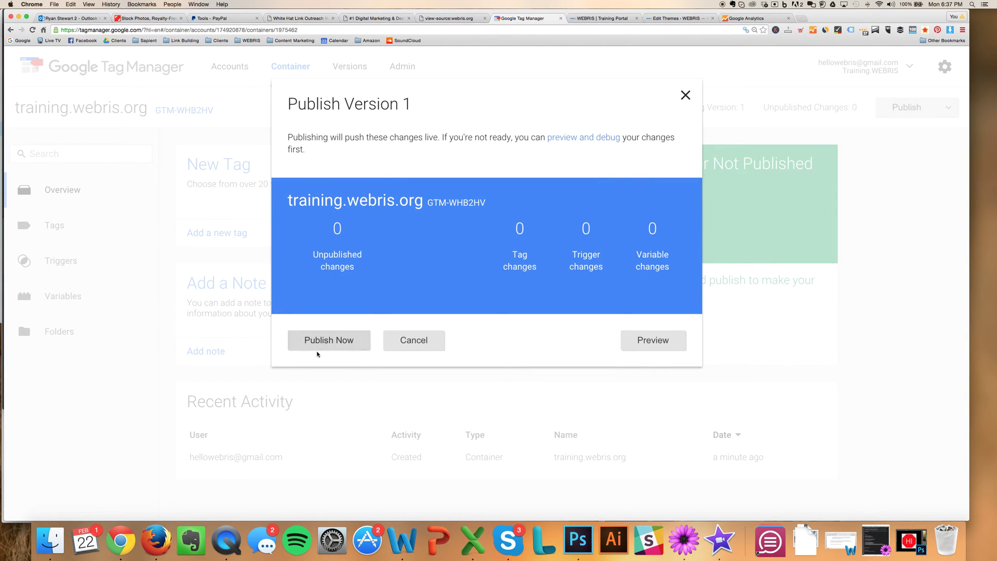
{"action": "left_click", "coordinate": [320, 346]}
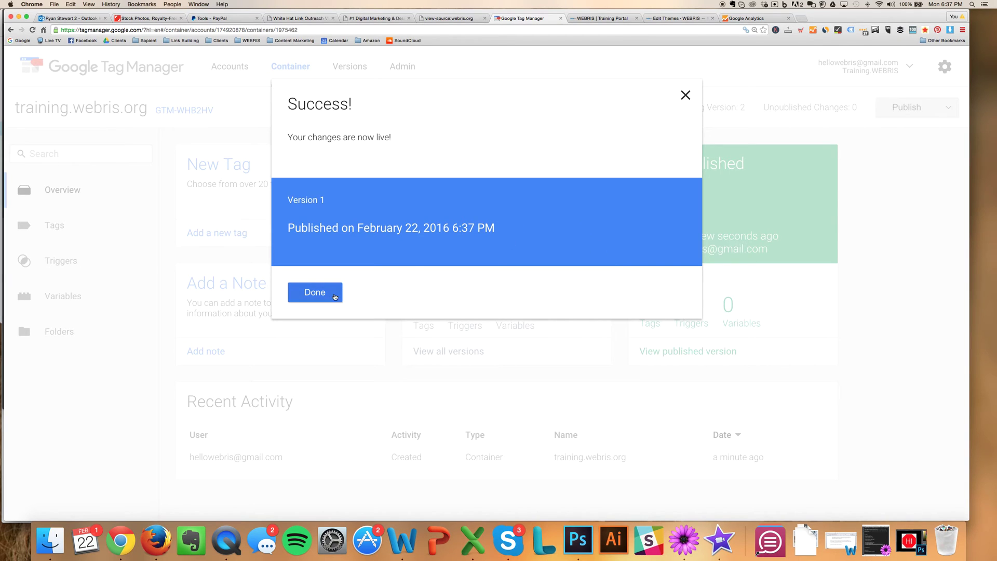
{"action": "left_click", "coordinate": [333, 292]}
Step: Reload training.webris.org and confirm Tag Assistant shows one tag, Google Tag Manager GTM-WHB2HV
{"action": "left_click", "coordinate": [597, 19]}
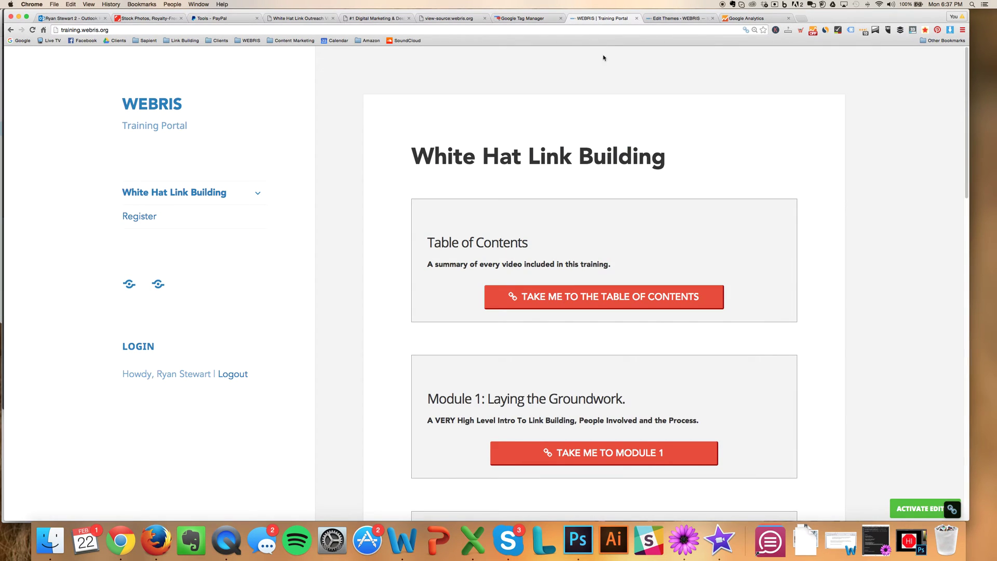
{"action": "left_click", "coordinate": [662, 28]}
{"action": "key", "text": "Return"}
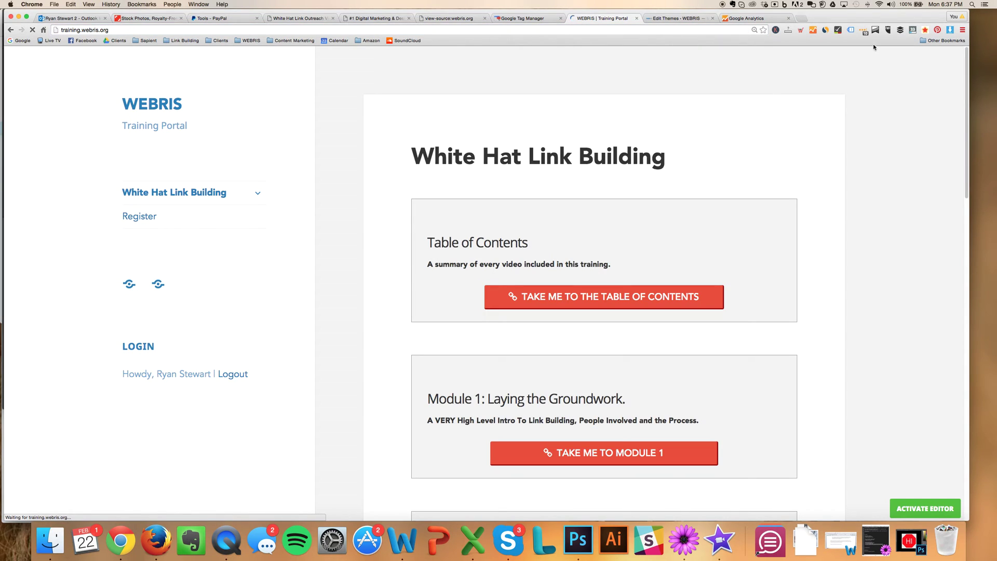
{"action": "left_click", "coordinate": [851, 30]}
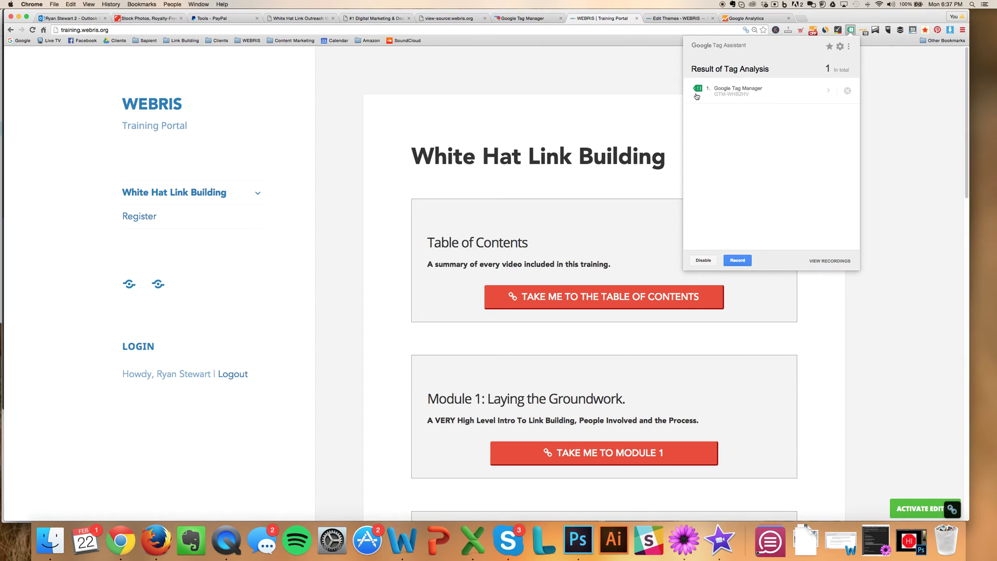
{"action": "left_click", "coordinate": [611, 75]}
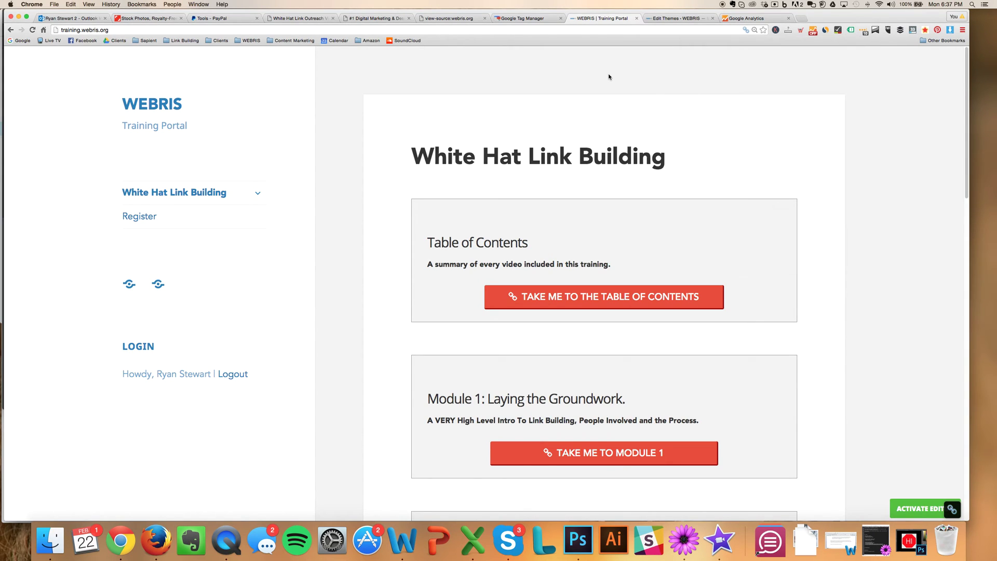
{"action": "left_click", "coordinate": [542, 19]}
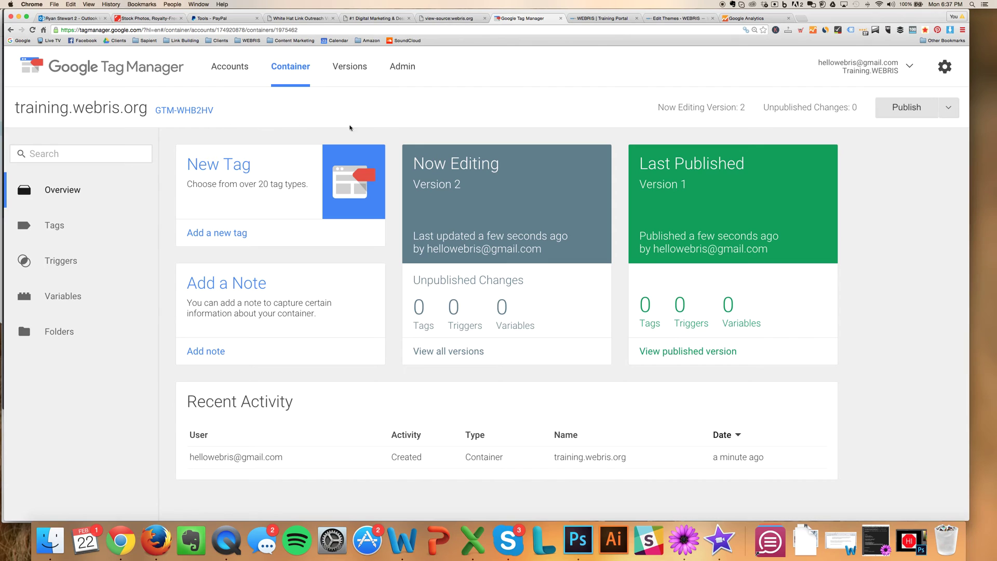
{"action": "left_click", "coordinate": [577, 19]}
{"action": "left_click_drag", "start_coordinate": [440, 135], "coordinate": [674, 158]}
{"action": "left_click", "coordinate": [681, 171]}
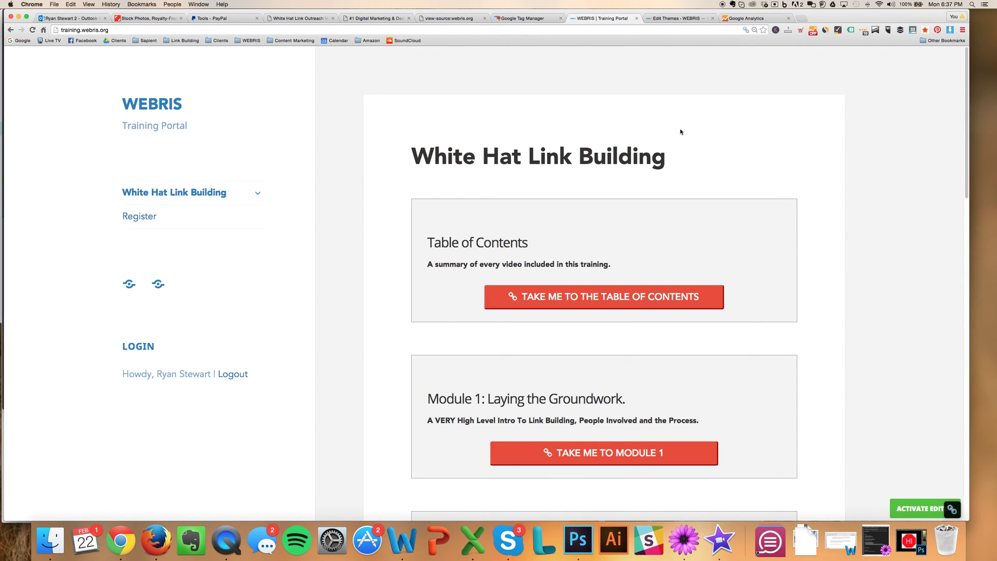